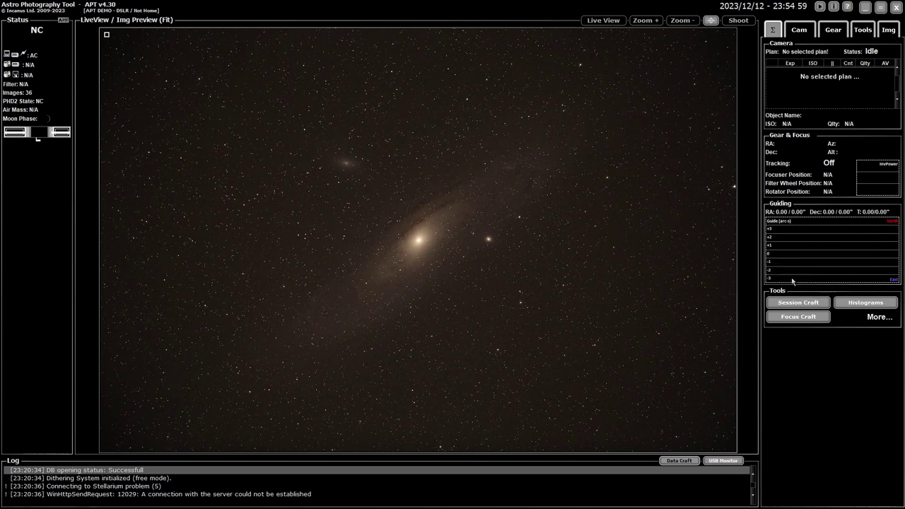
Step: Show the Andromeda image's red, green, blue and luminance histograms in APT's floating histogram window
left_click(862, 30)
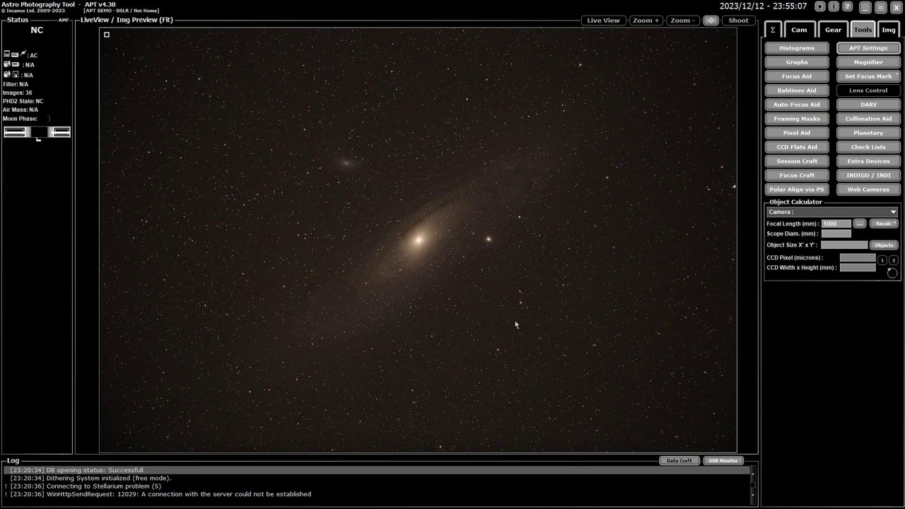
key("h")
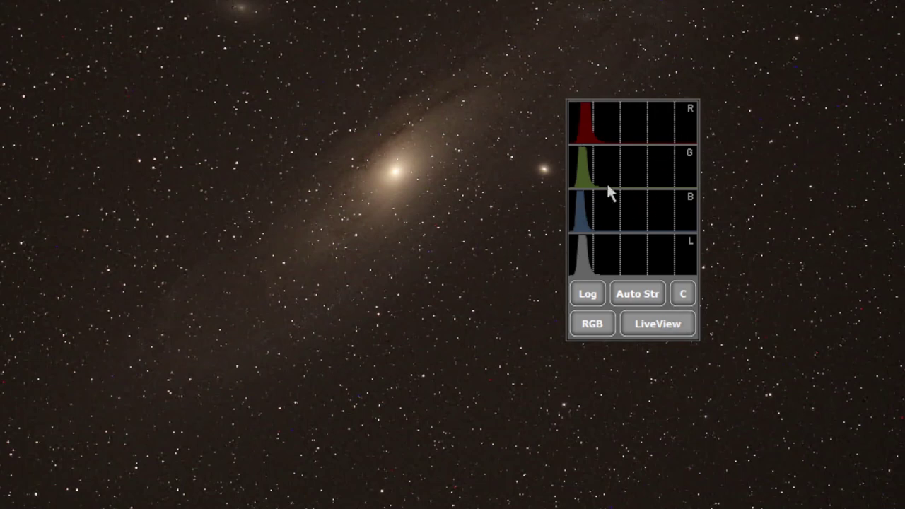
Step: Toggle the Log scale on and off, apply Auto Str, clear it, and enable RGB mode
left_click(586, 296)
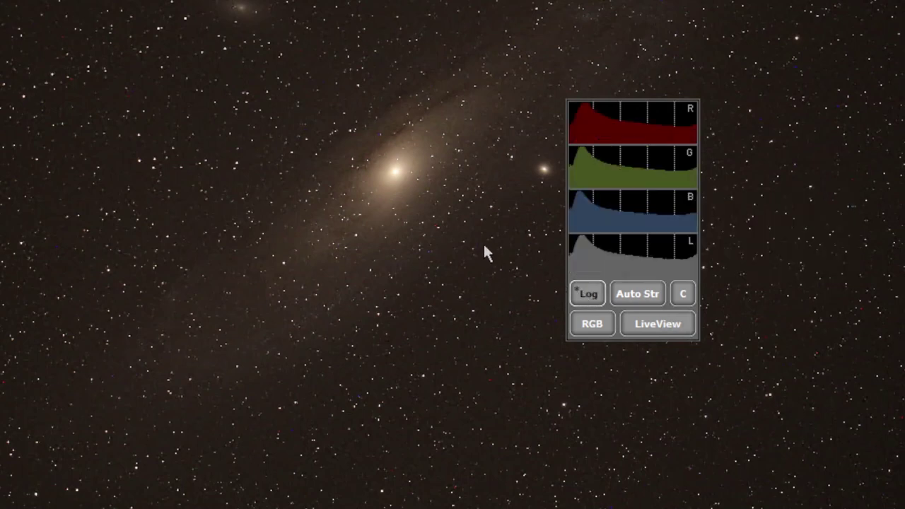
left_click(587, 296)
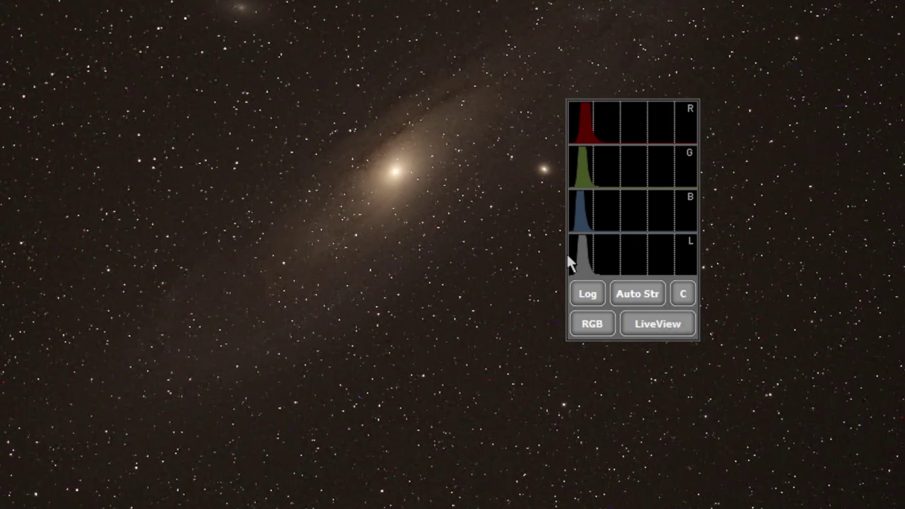
left_click(639, 296)
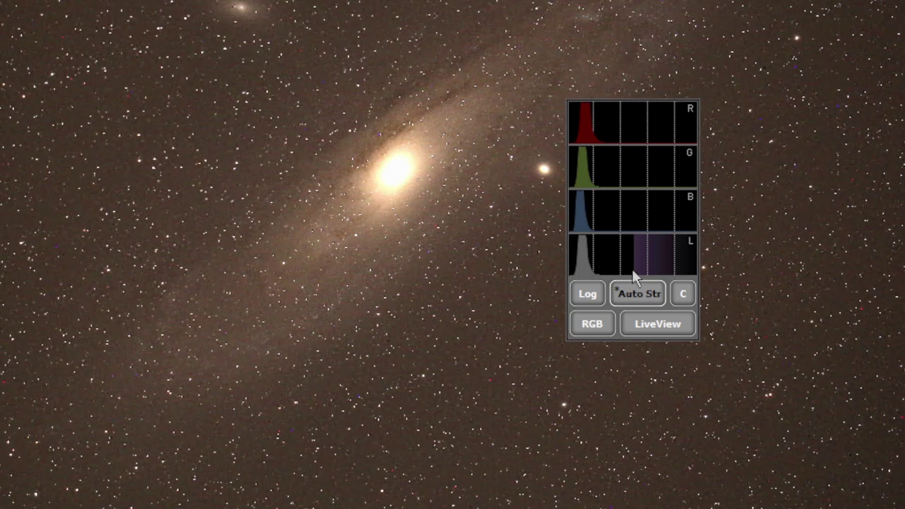
left_click(685, 292)
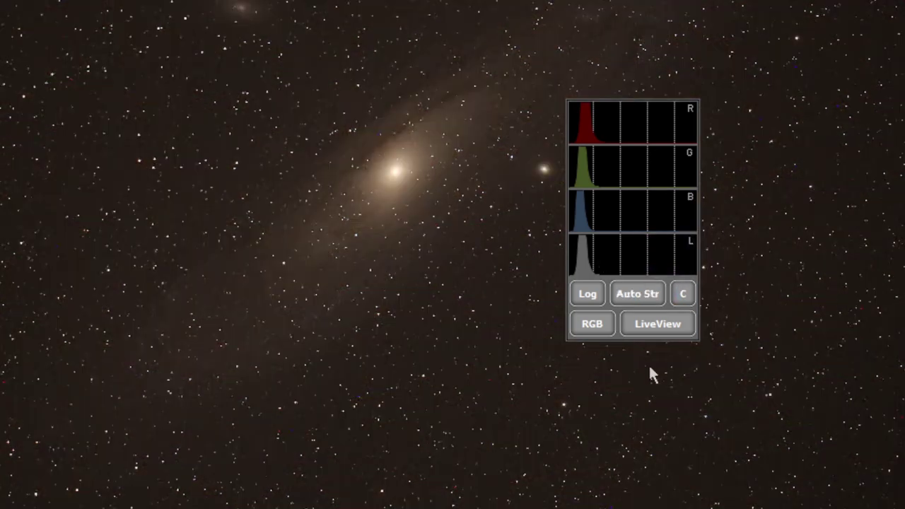
left_click(587, 326)
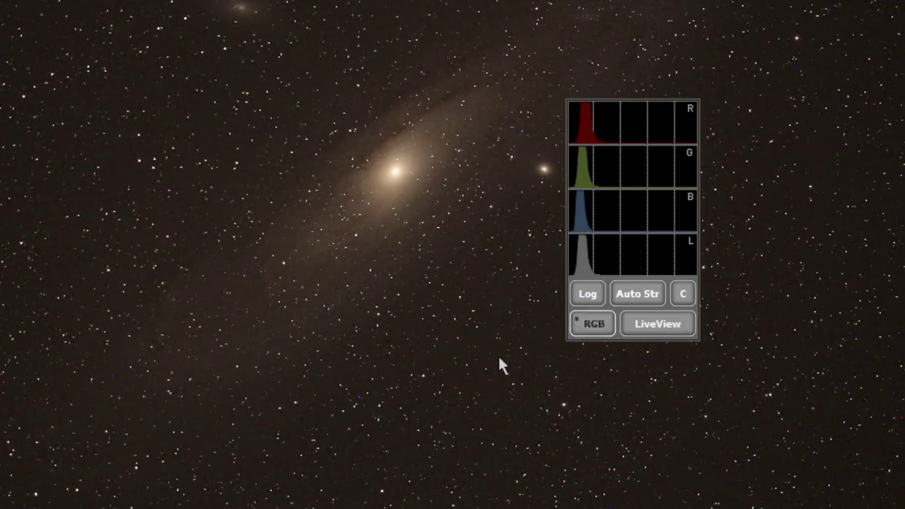
Step: Compare per-channel and luminance-only auto-stretches, ending with RGB and Auto Str both enabled
left_click(639, 294)
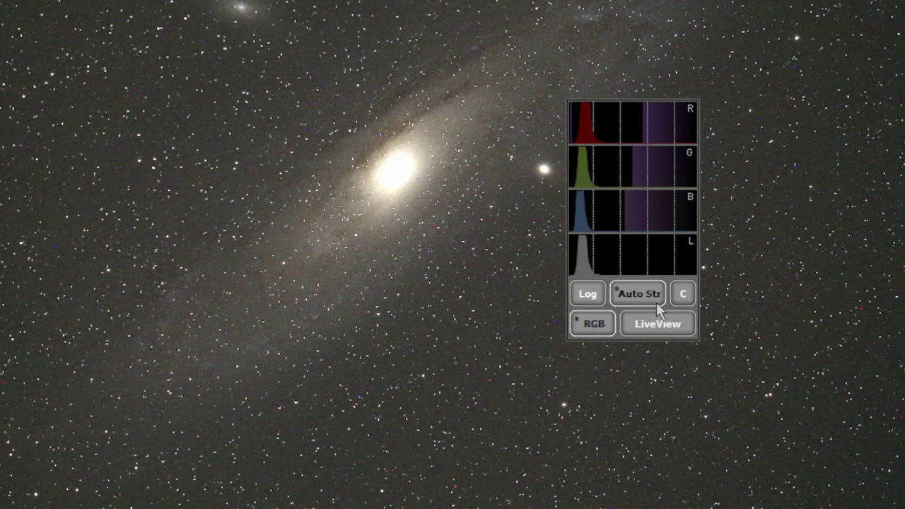
left_click(595, 324)
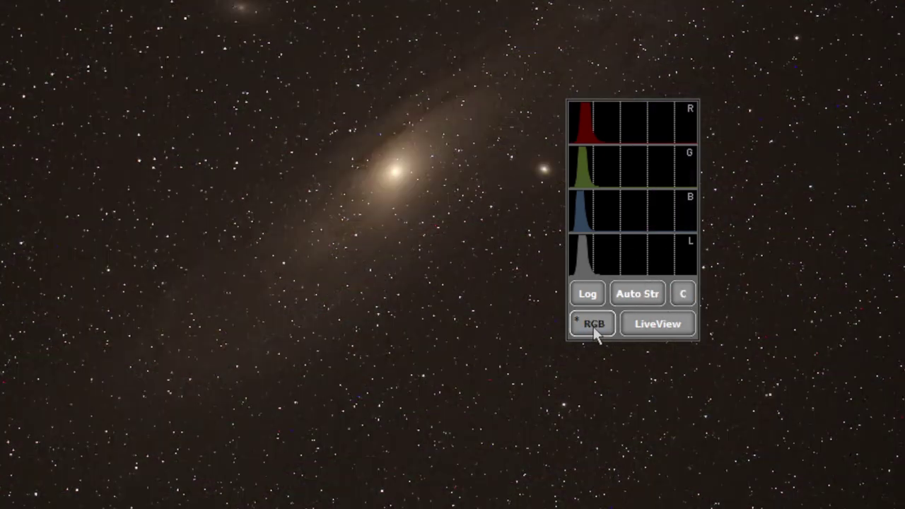
left_click(659, 303)
left_click(633, 292)
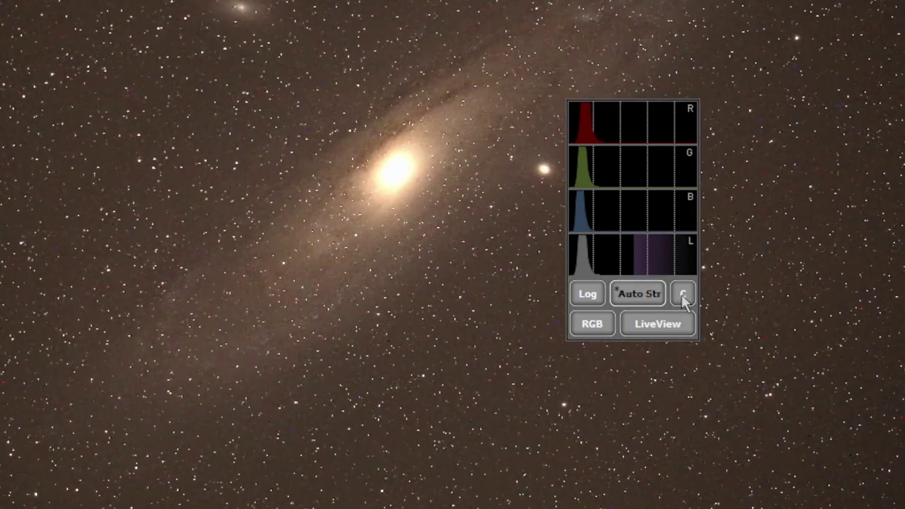
left_click(596, 324)
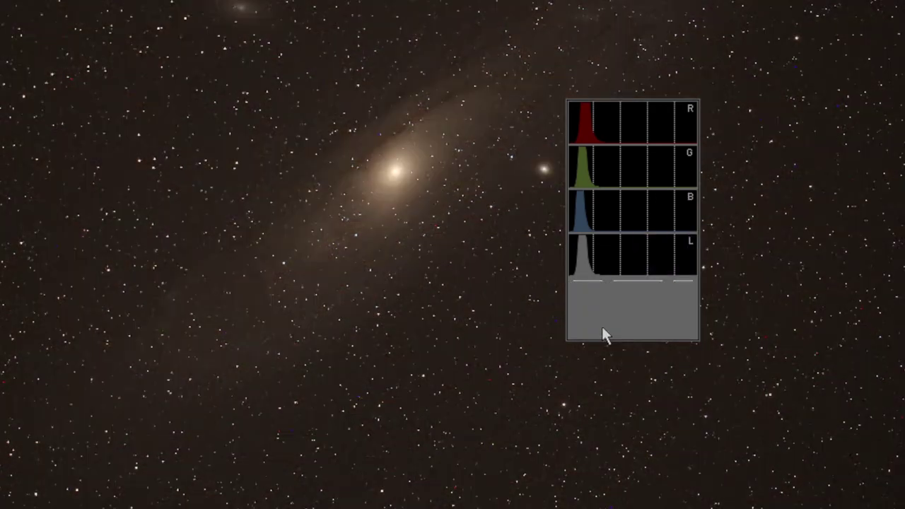
left_click(637, 301)
left_click(639, 300)
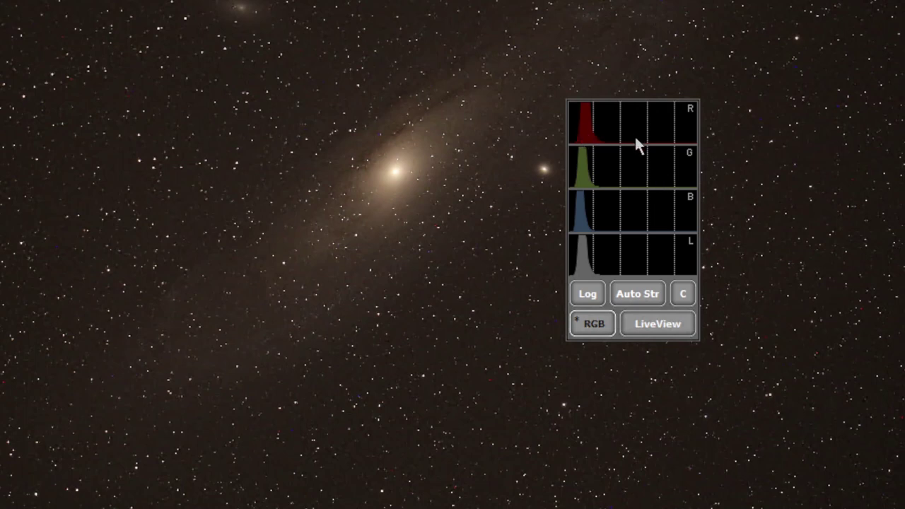
Step: Place white points on the red, green and blue histograms, lowering the red one
left_click(674, 128)
left_click(647, 172)
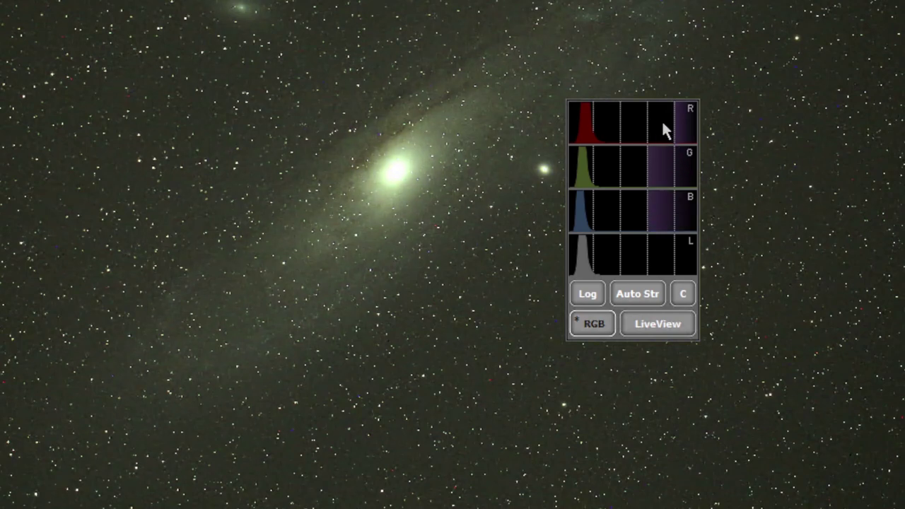
left_click(663, 126)
left_click(641, 218)
Step: Set red and green black points, then fine-tune all three channels' white points
left_click(576, 125)
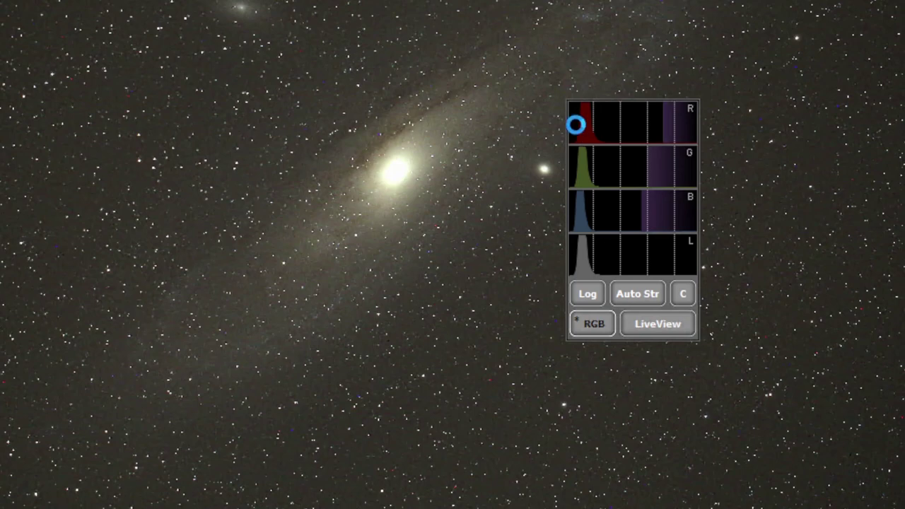
left_click(574, 162)
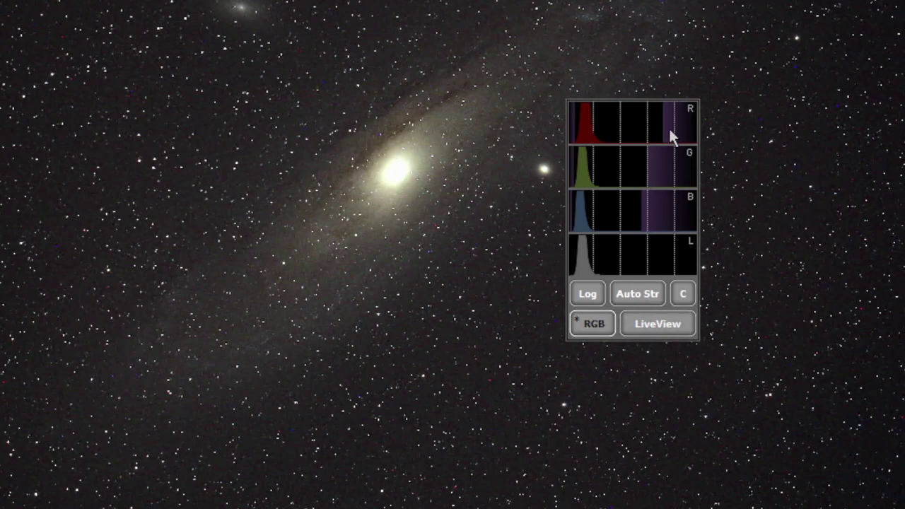
left_click(668, 130)
left_click(665, 168)
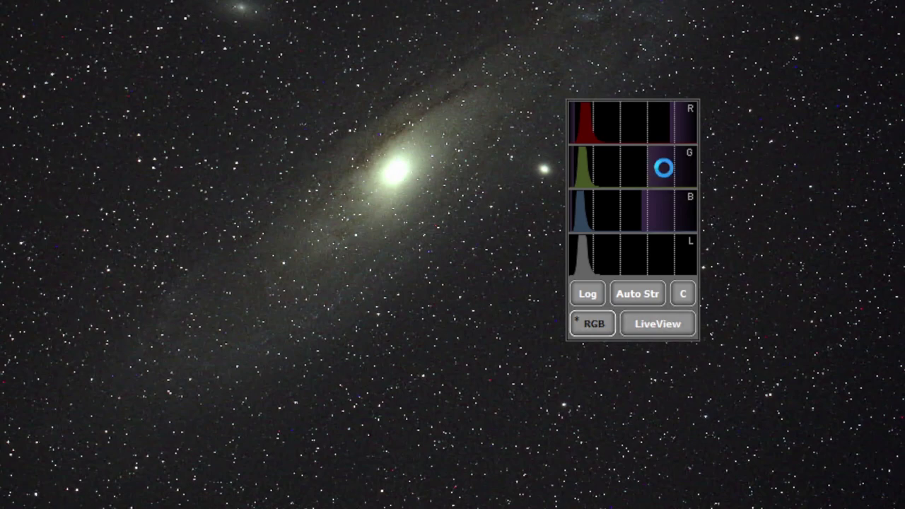
left_click(662, 219)
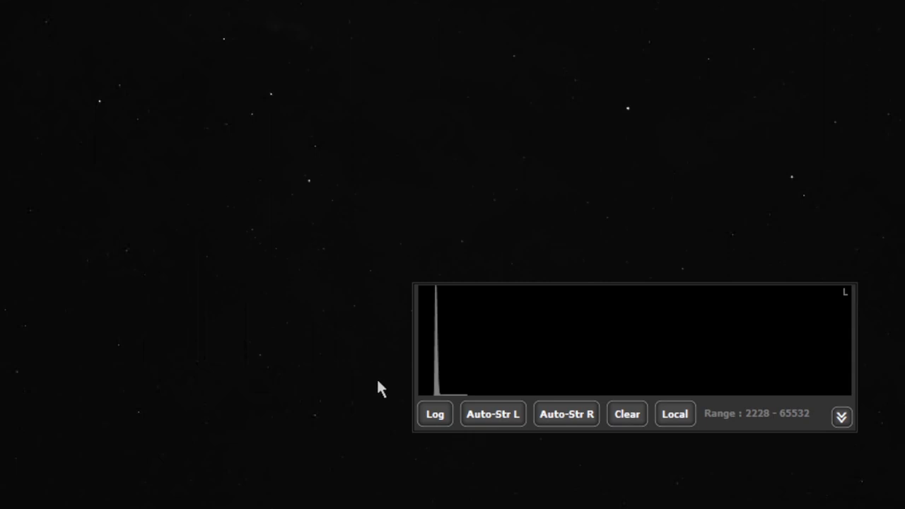
Step: Toggle the mono histogram's Log scale on and off, then auto-stretch the Ha frame
left_click(433, 415)
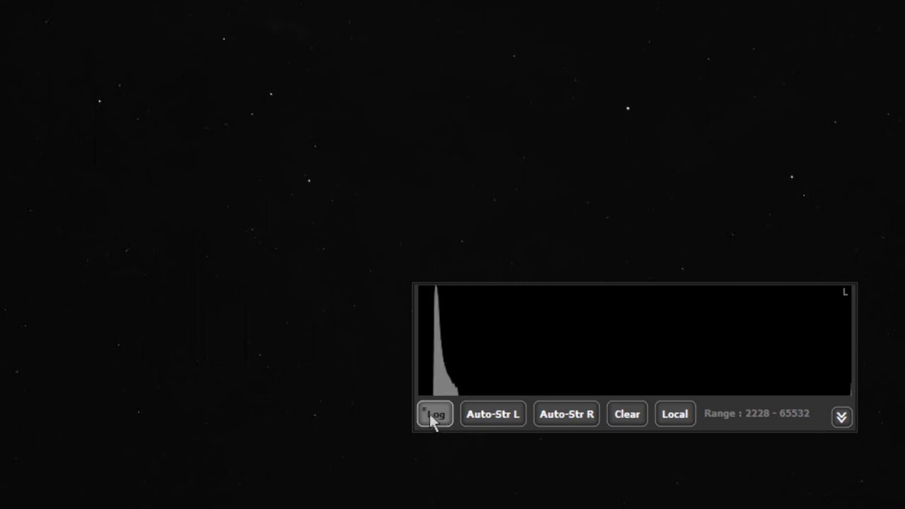
left_click(430, 415)
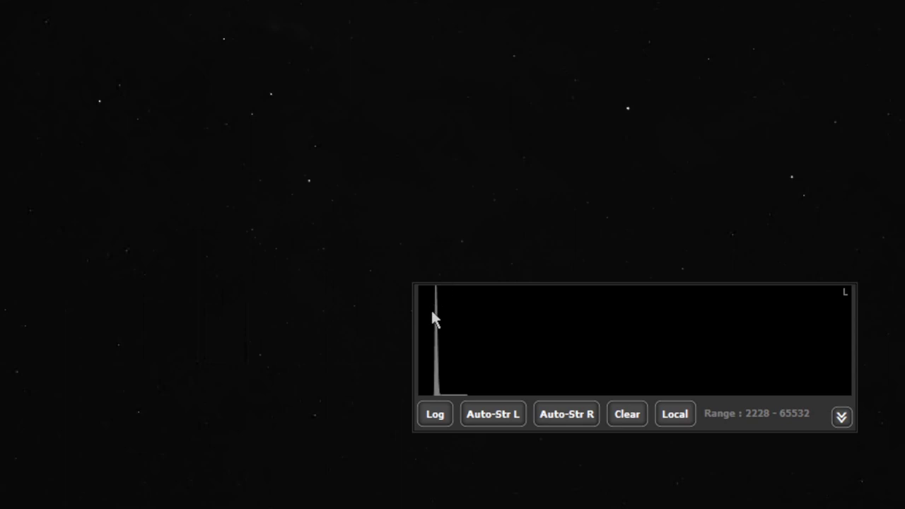
left_click(500, 417)
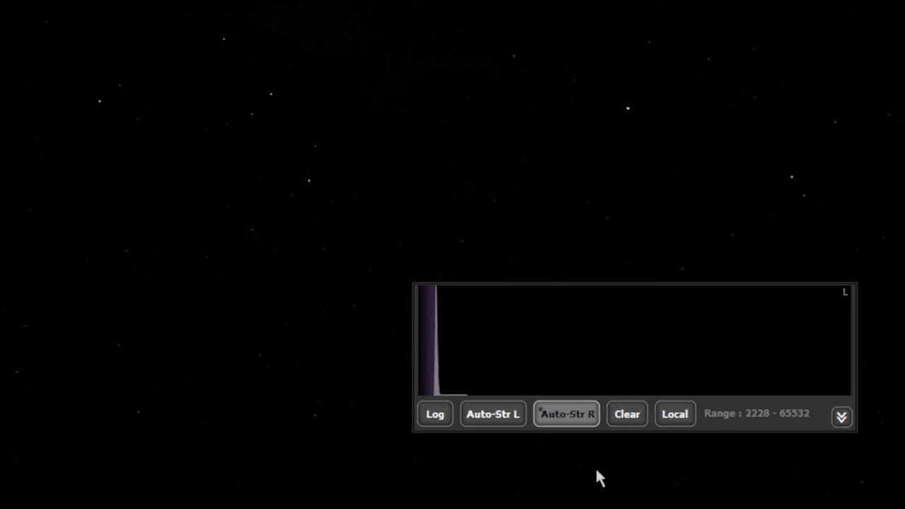
Step: Clear, apply Auto-Str L to reveal the nebula, clear again, then enable Local mode
left_click(627, 421)
left_click(501, 416)
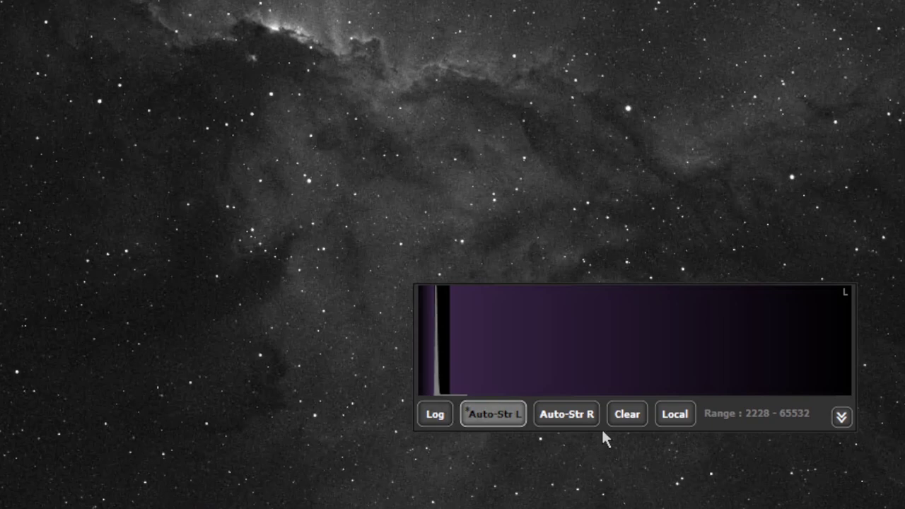
left_click(626, 419)
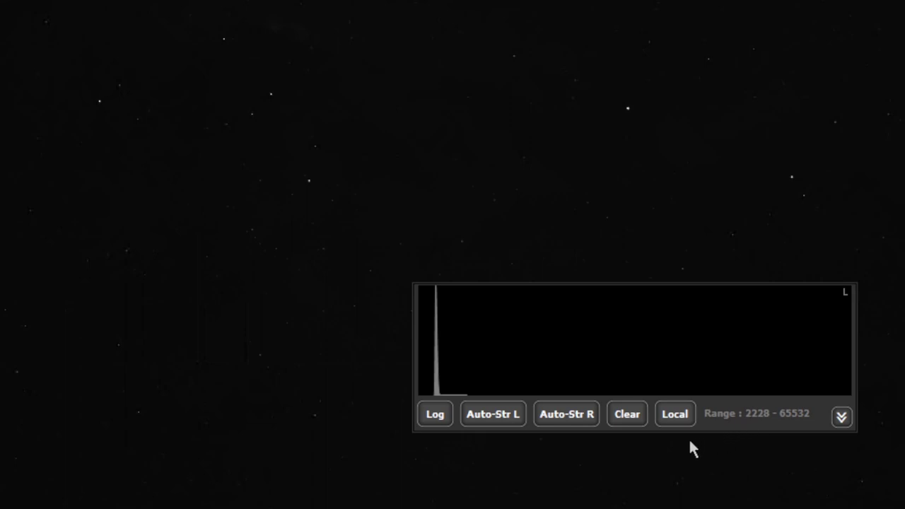
left_click(676, 416)
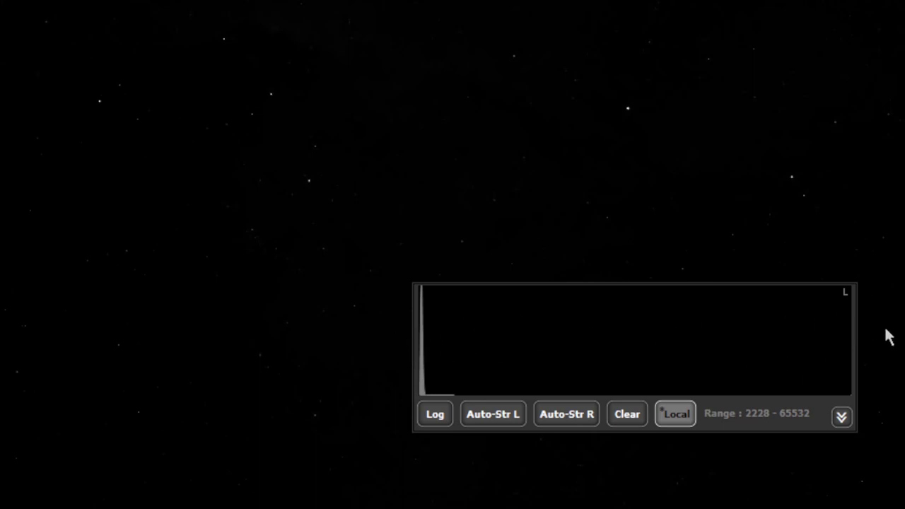
Step: Try Auto-Str R and Auto-Str L in Local mode, clearing each, then turn Local off
left_click(565, 416)
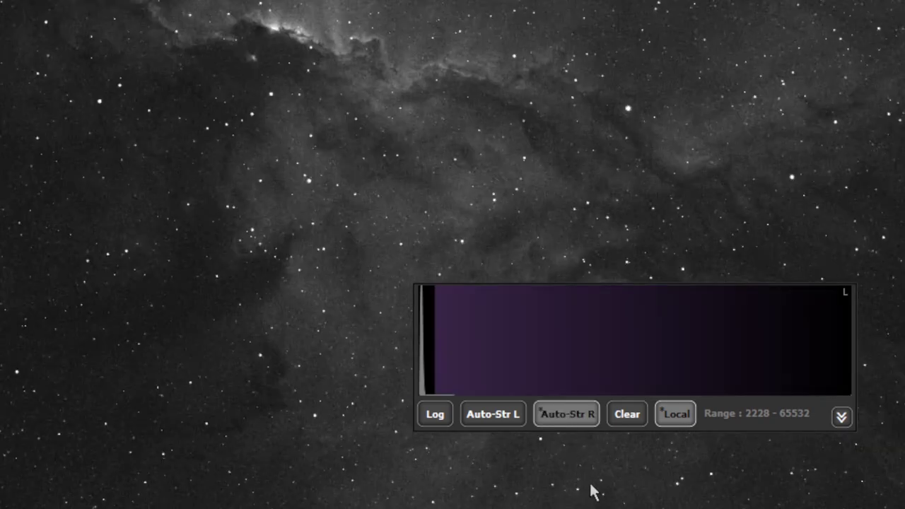
left_click(625, 418)
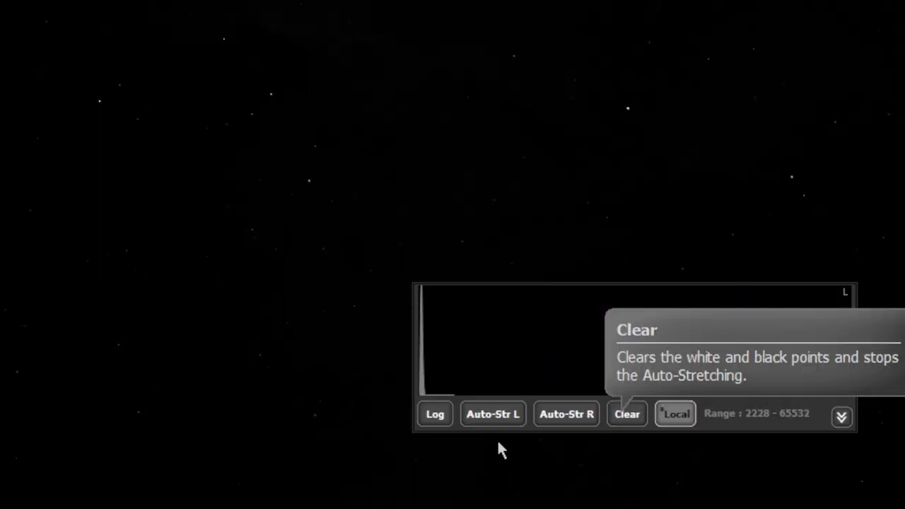
left_click(493, 415)
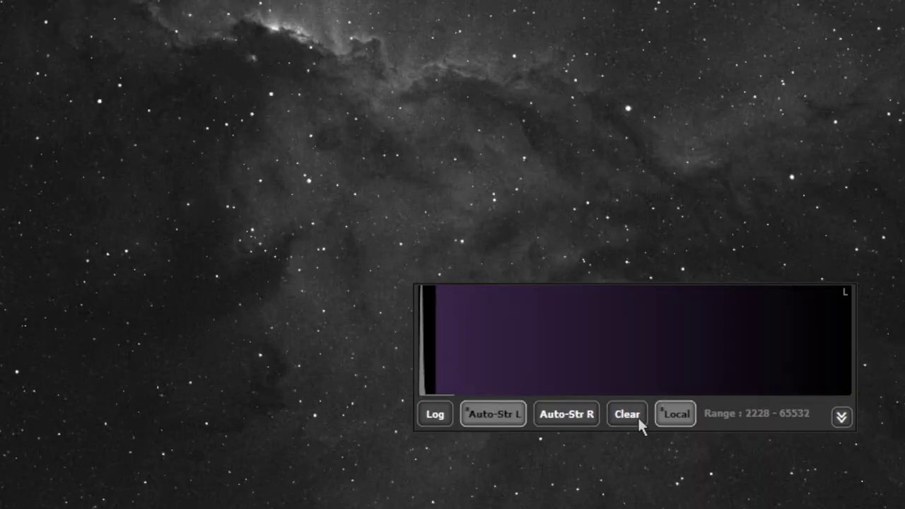
left_click(627, 417)
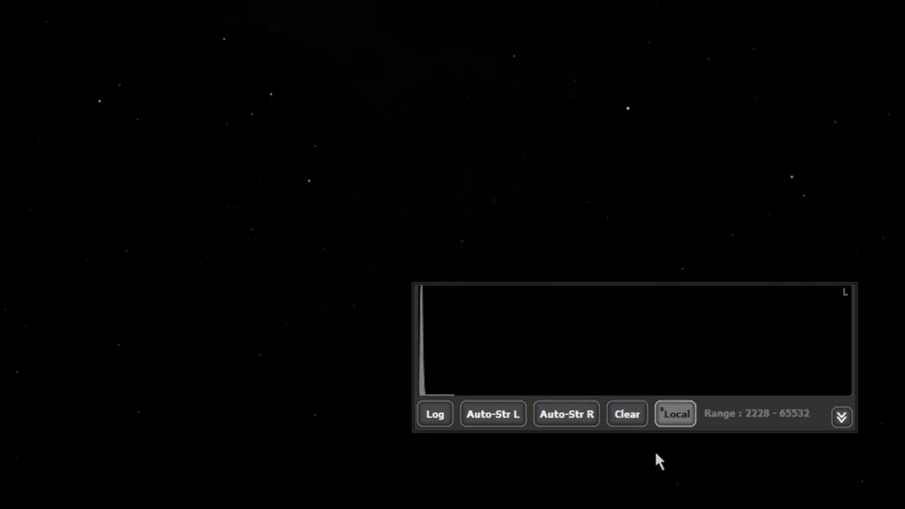
left_click(684, 419)
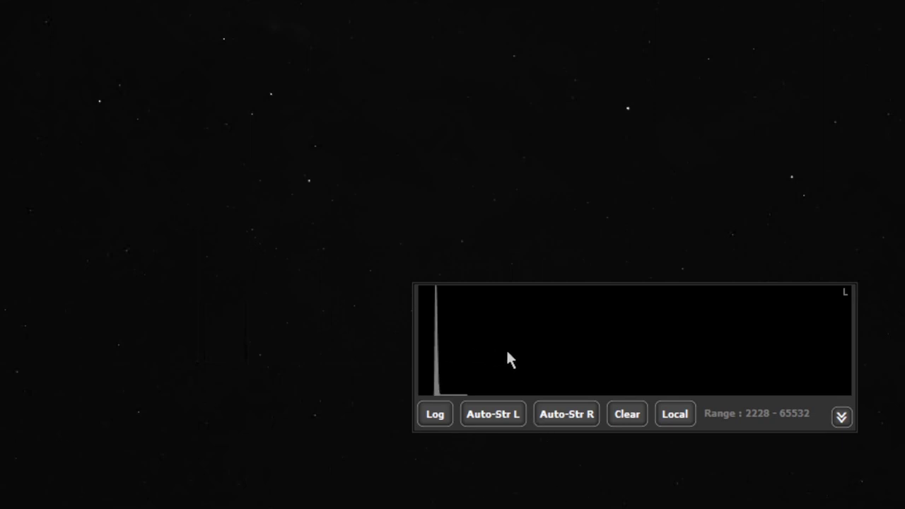
Step: Set a manual stretch point just right of the histogram's background peak
left_click(468, 340)
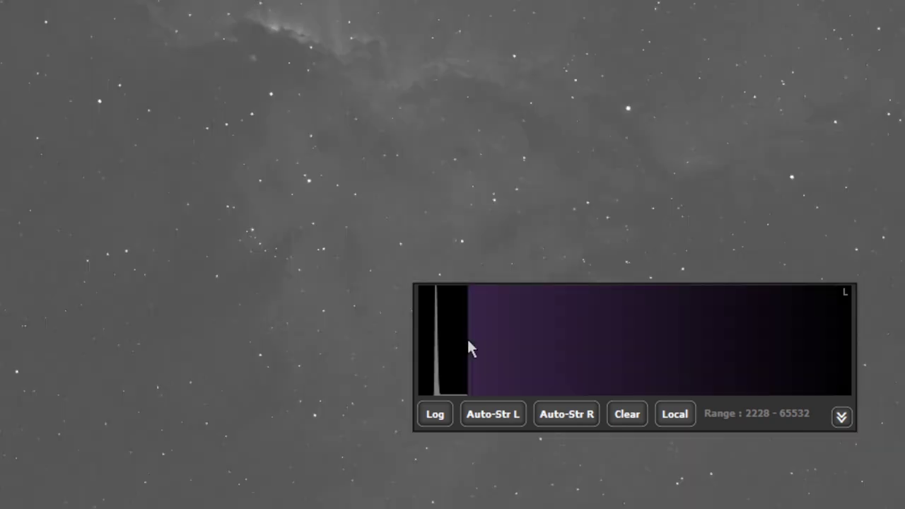
Step: Move the stretch point onto the peak, expand the black/white controls, and toggle Coarse/Fine
left_click(434, 352)
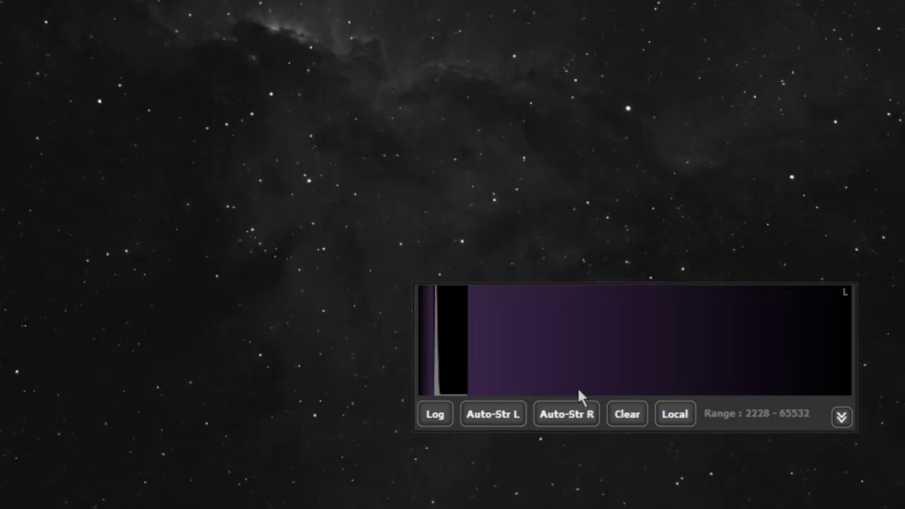
left_click(842, 418)
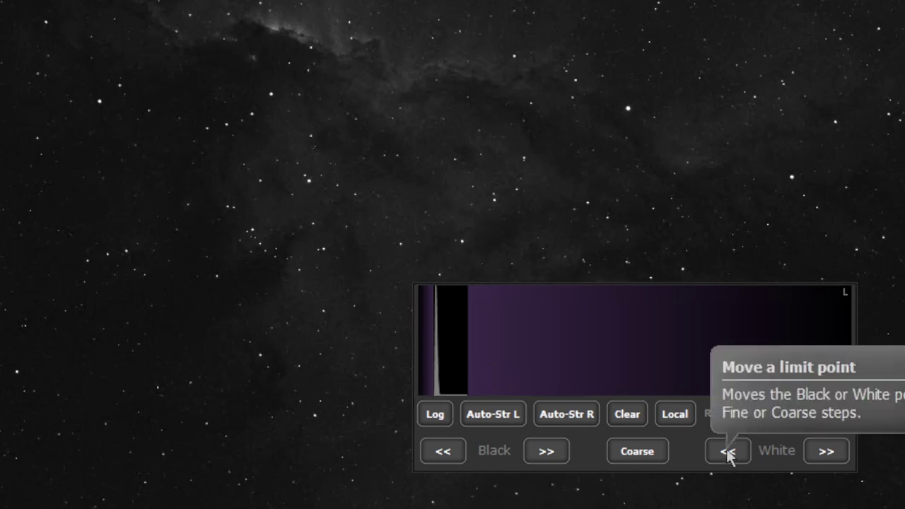
left_click(640, 455)
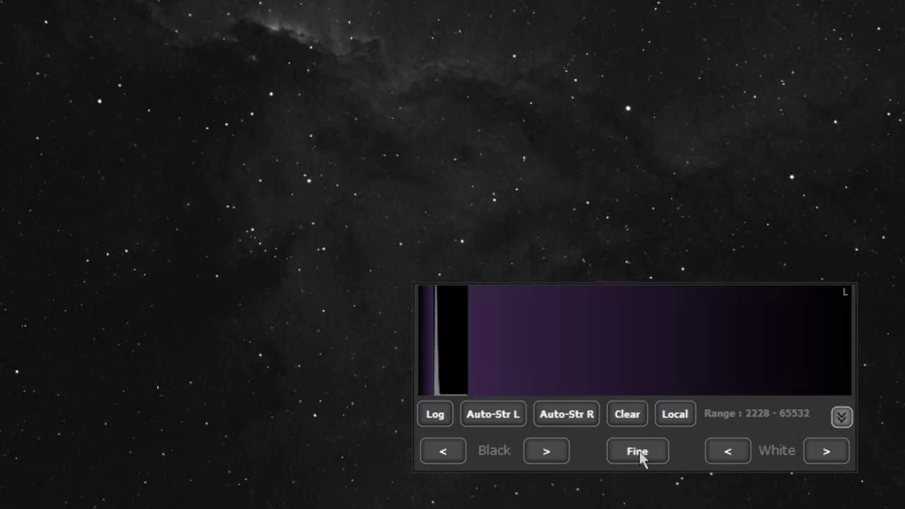
left_click(640, 454)
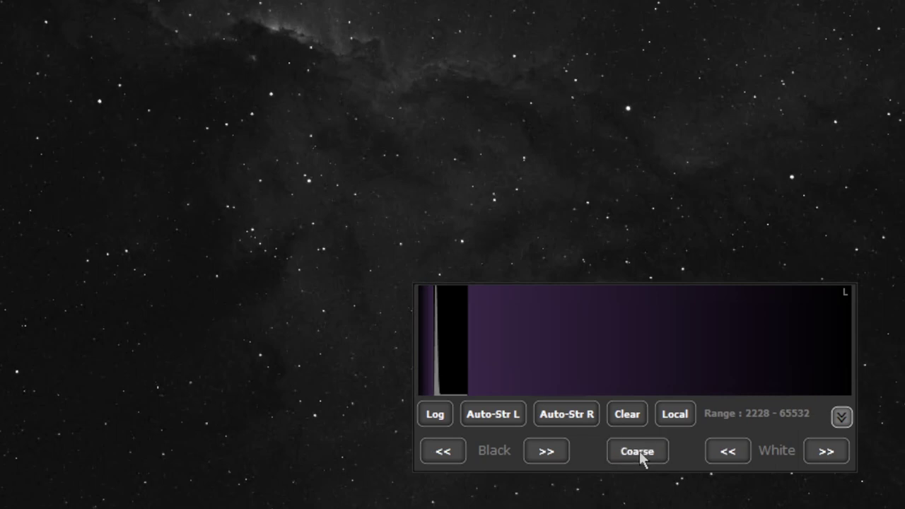
Step: Step the white point down with coarse and fine White << steps and raise the black point once
left_click(729, 455)
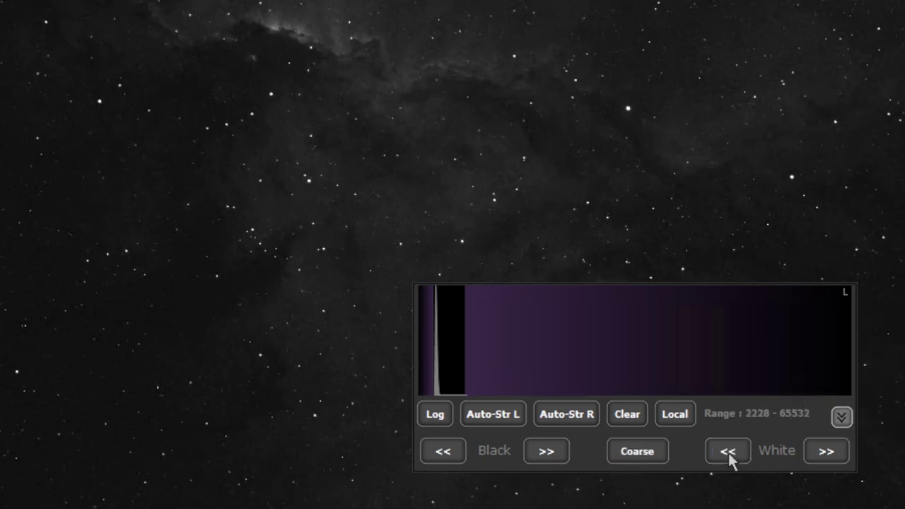
left_click(728, 452)
left_click(728, 452)
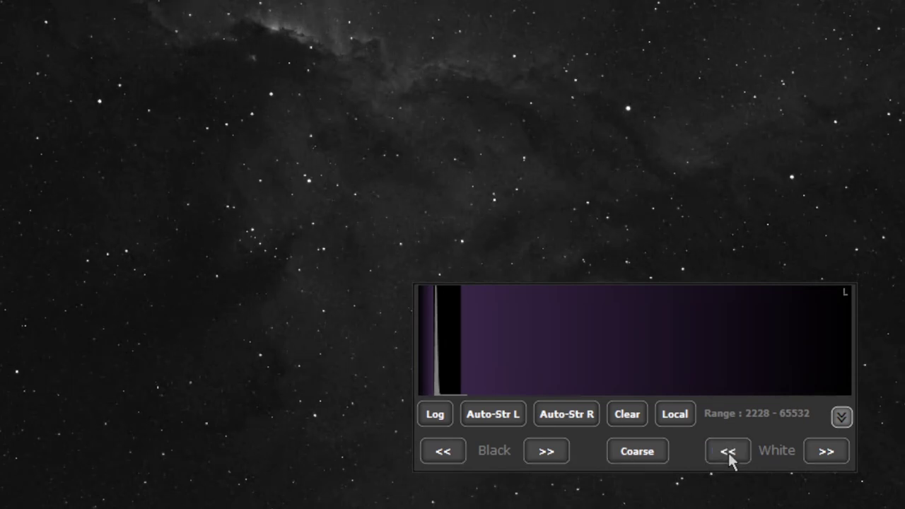
left_click(550, 452)
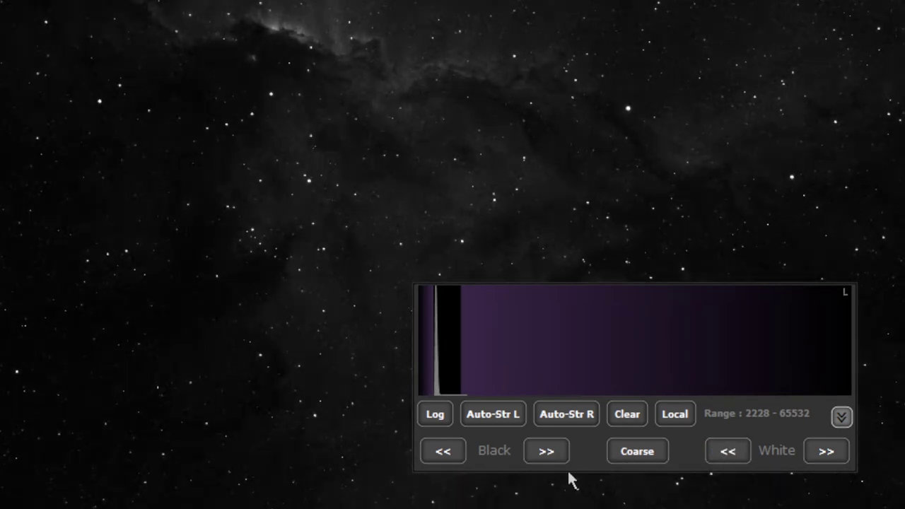
left_click(639, 461)
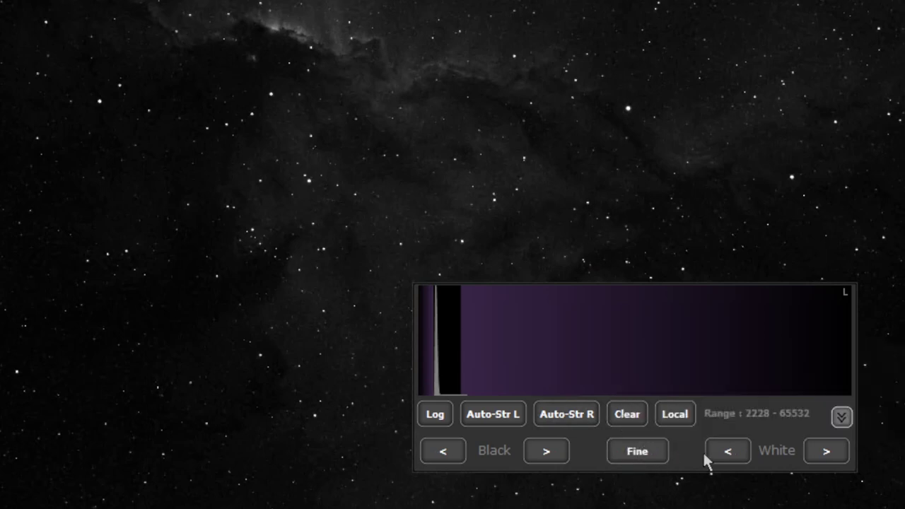
left_click(730, 449)
left_click(642, 455)
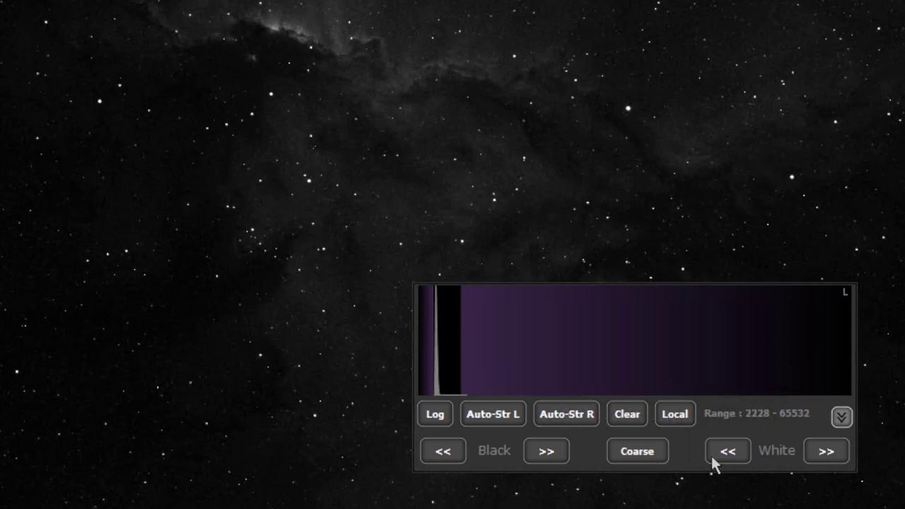
left_click(729, 454)
left_click(728, 457)
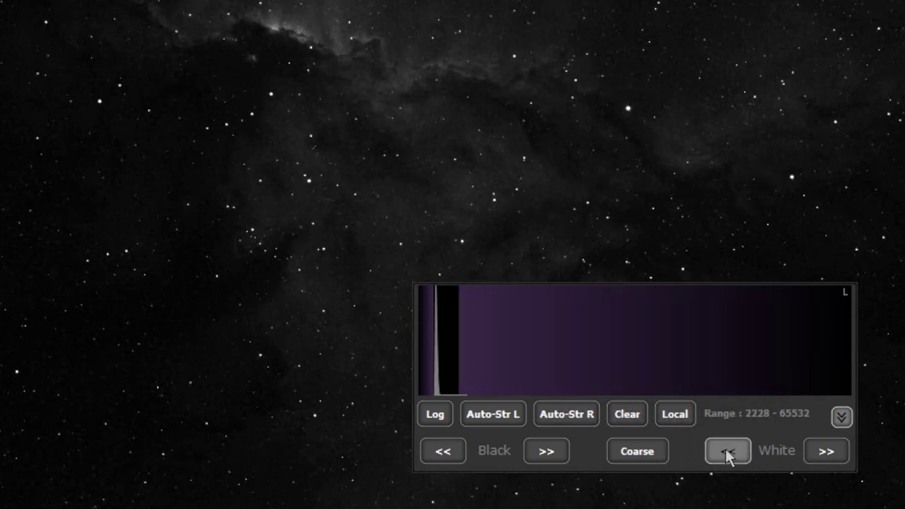
Step: Lower the white point once more, adjust the black point, then Clear and collapse the controls
left_click(728, 457)
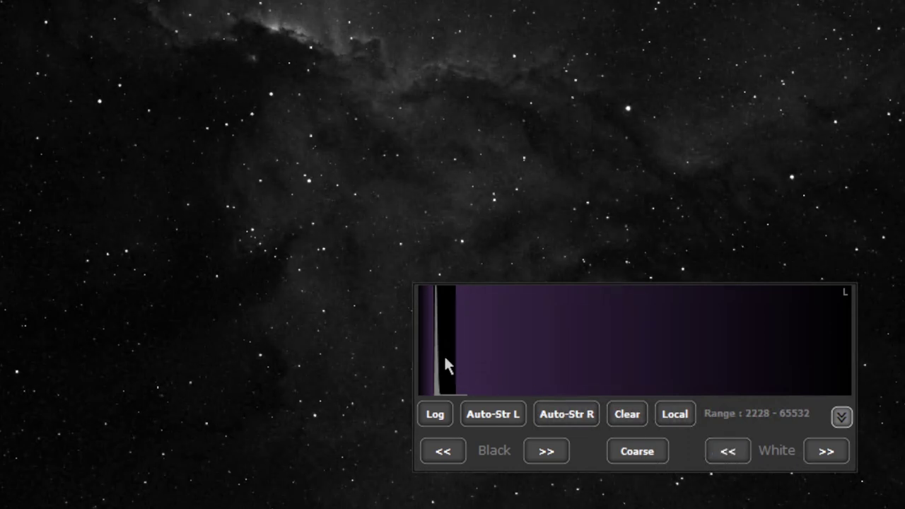
left_click(445, 358)
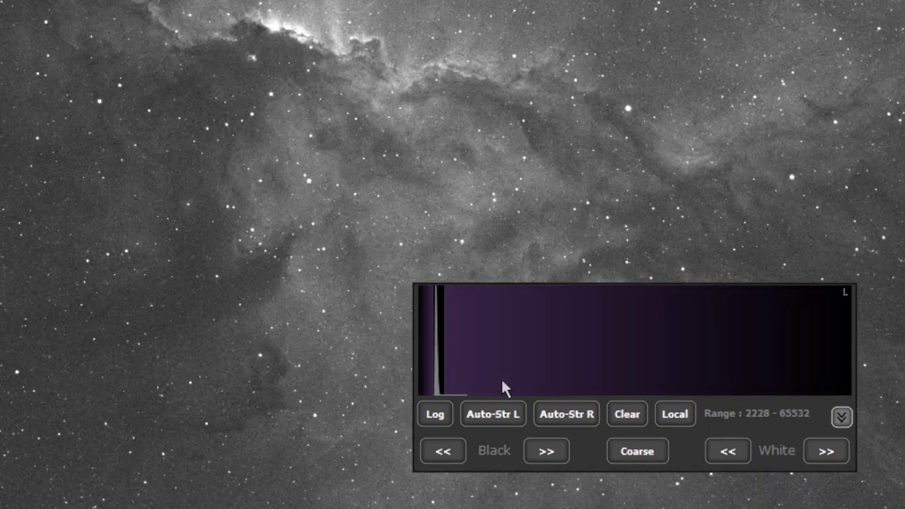
left_click(449, 358)
left_click(446, 357)
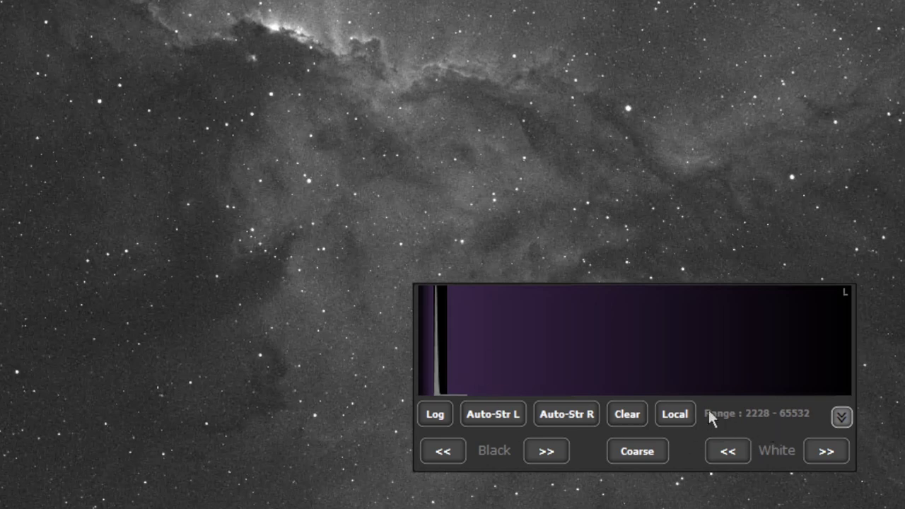
left_click(632, 419)
left_click(842, 418)
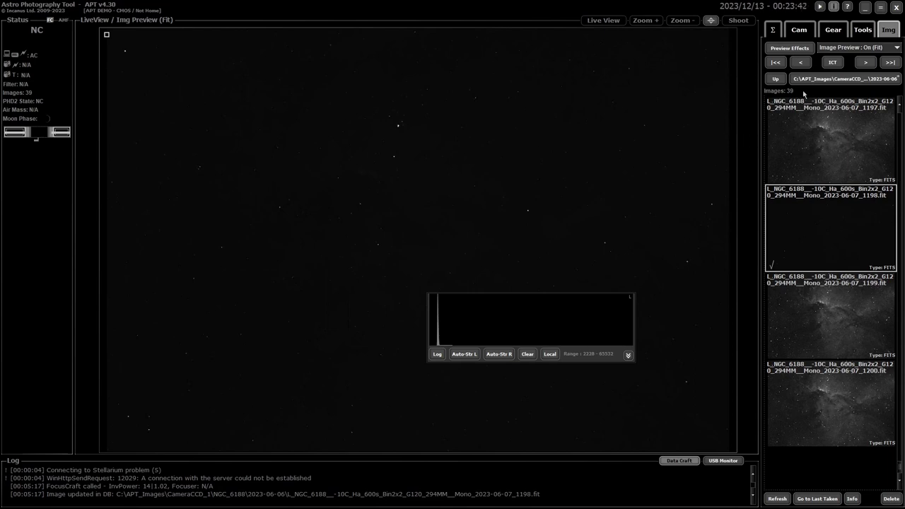
Step: Navigate up to APT_Images, into Camera_1 > M31 > 2023-08-15, and load the first CR2 frame
left_click(775, 79)
left_click(775, 79)
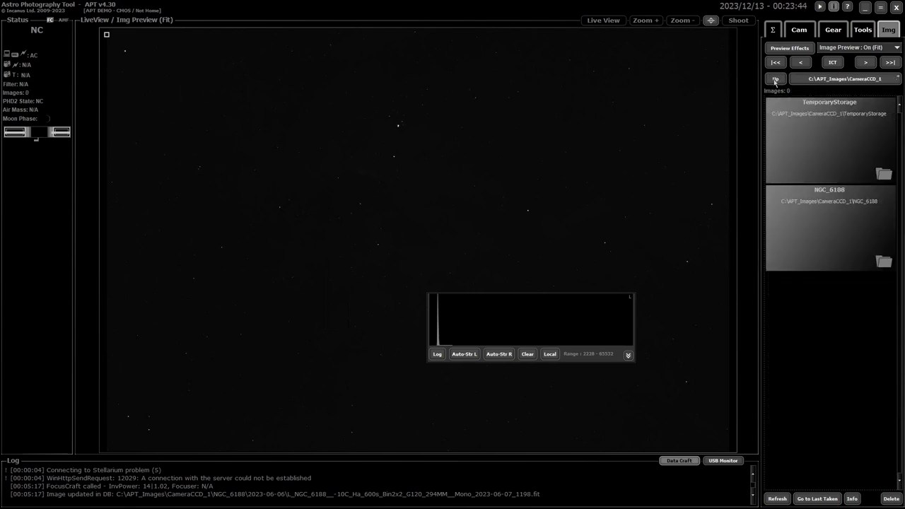
left_click(775, 79)
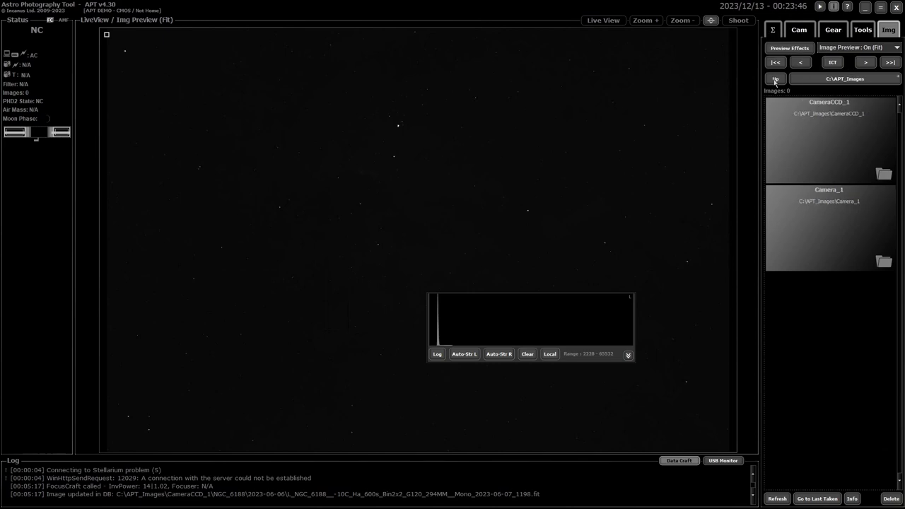
left_click(831, 208)
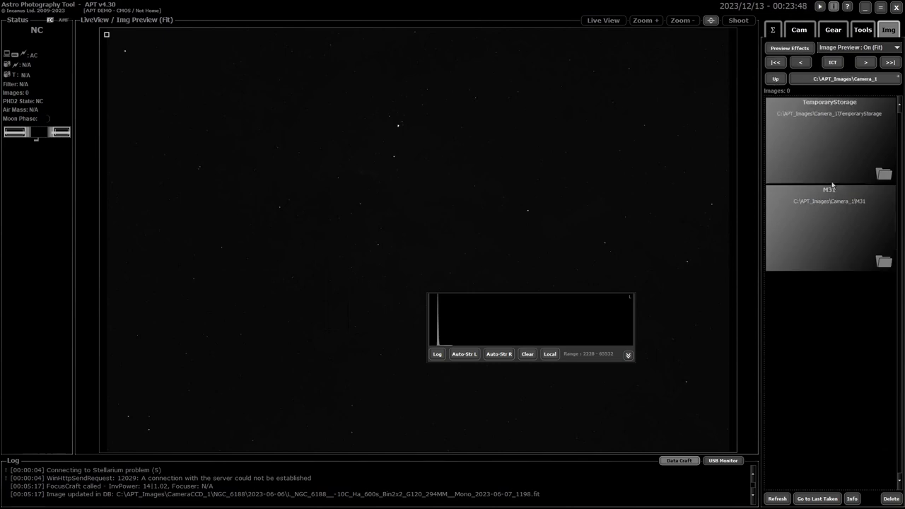
left_click(820, 203)
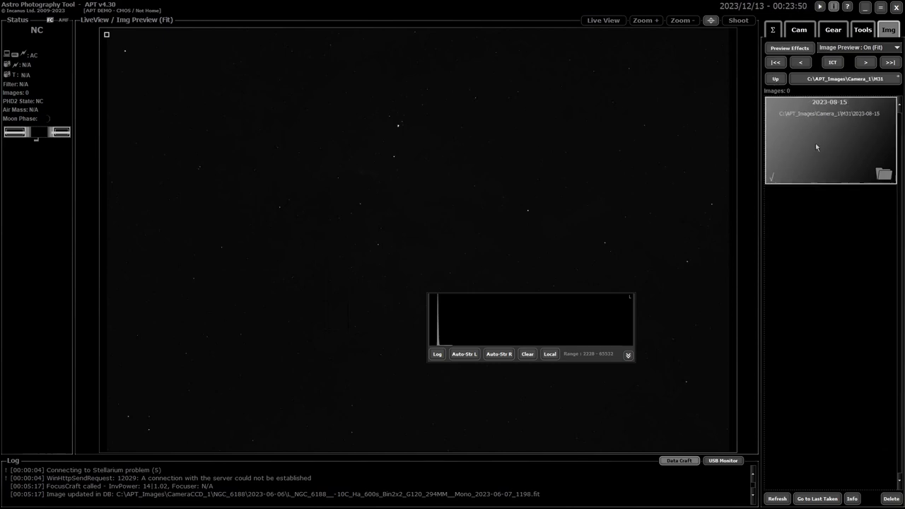
left_click(815, 143)
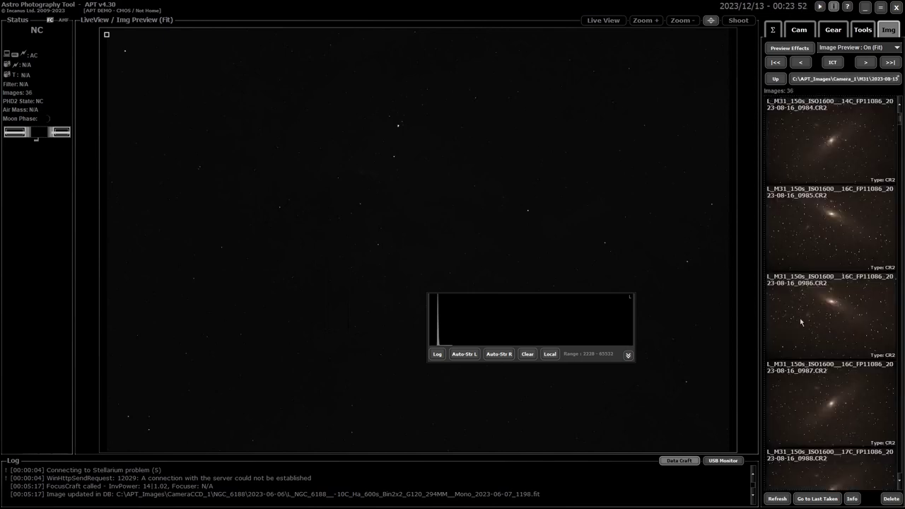
left_click(822, 147)
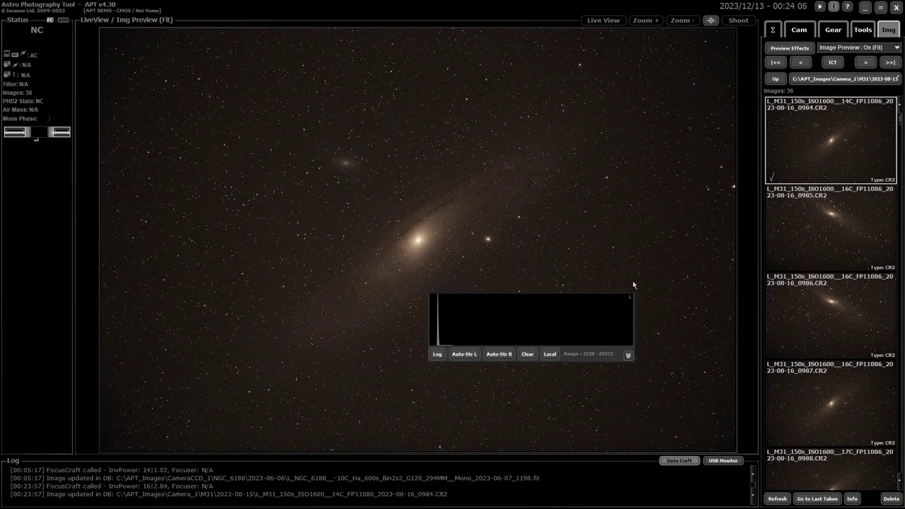
Step: Set the camera type to Canon EOS and drag the RGB histogram to the preview centre
left_click(796, 31)
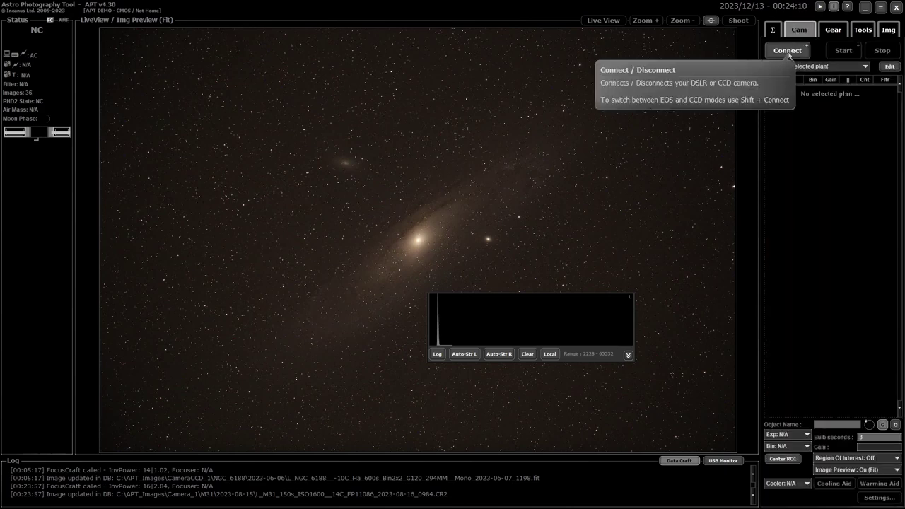
left_click(789, 53)
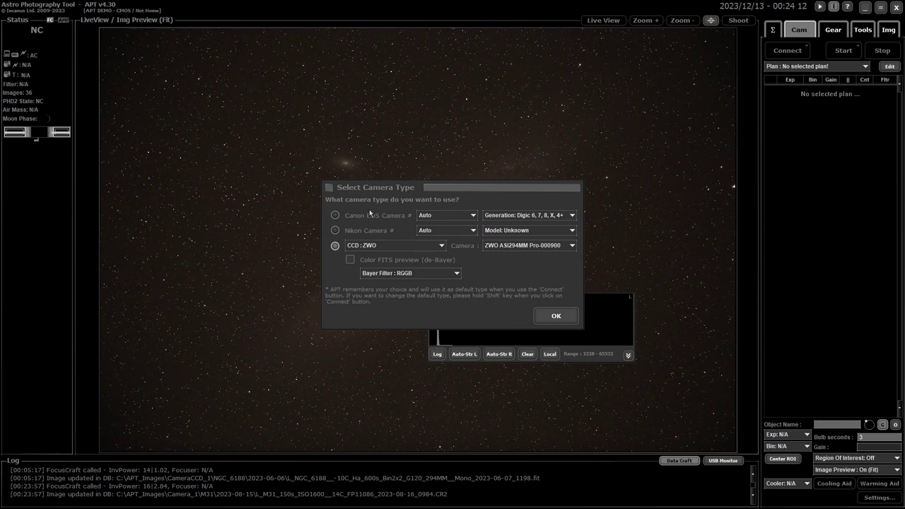
left_click(335, 215)
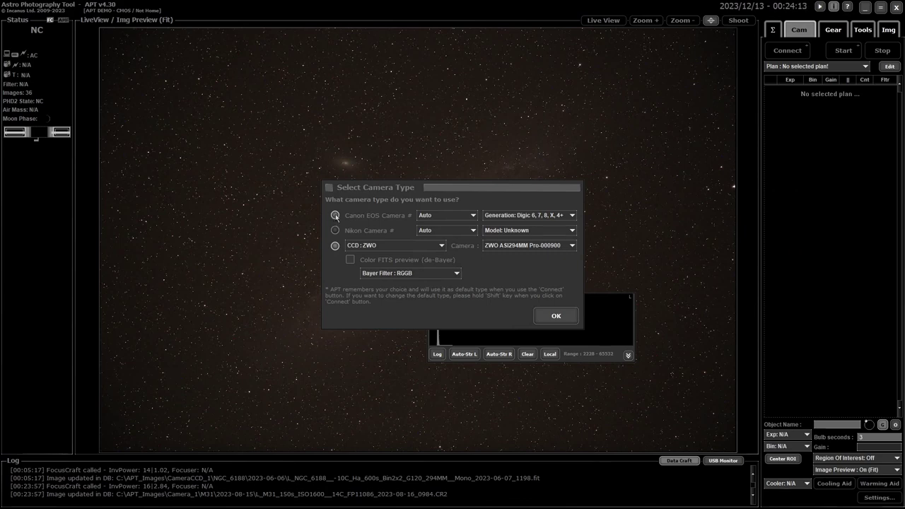
left_click(562, 319)
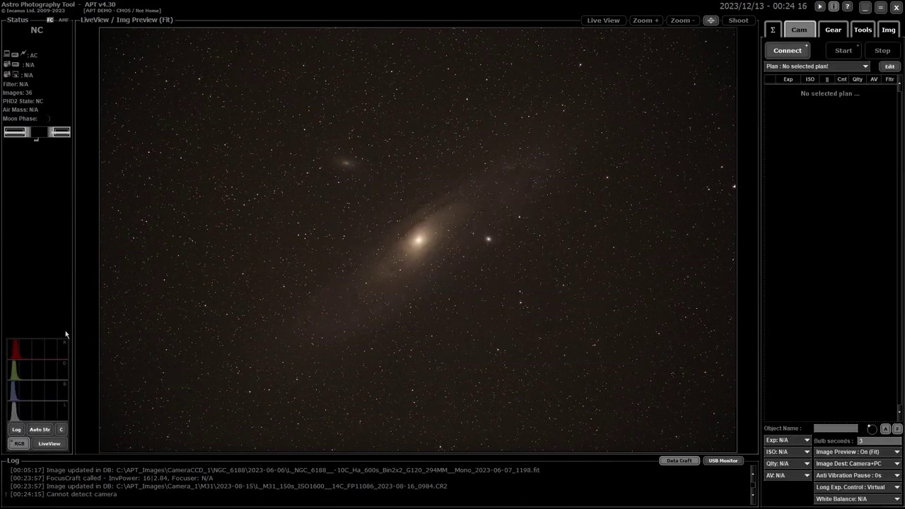
left_click_drag(67, 334, 493, 191)
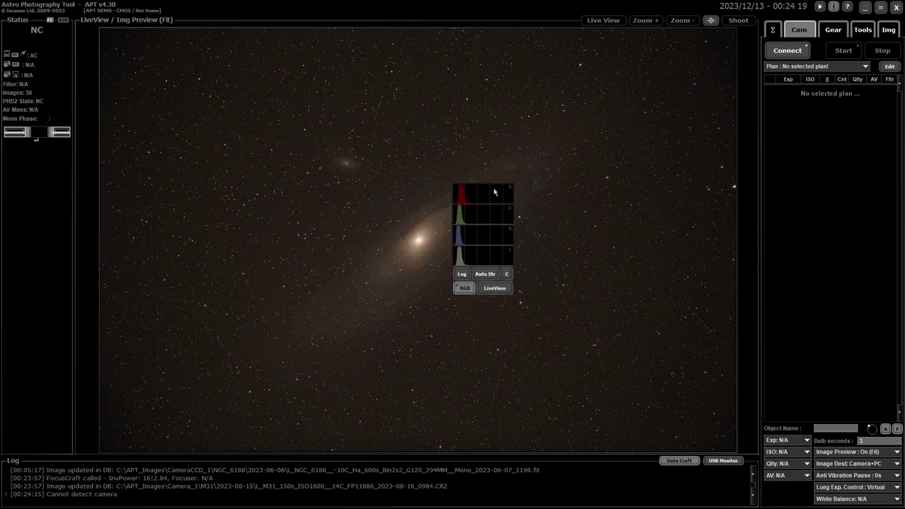
Step: Change the camera type to CCD with ZWO as the brand and confirm to connect the ASI294MM Pro
left_click(788, 56)
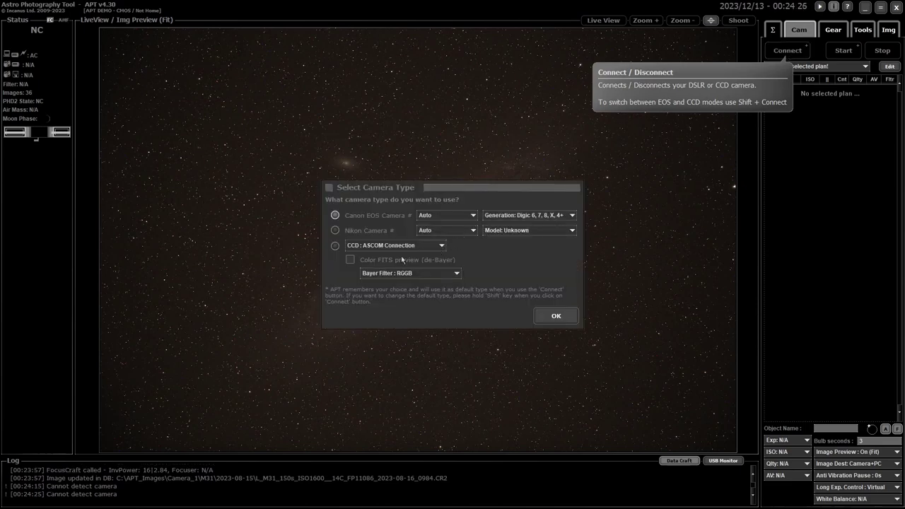
left_click(336, 248)
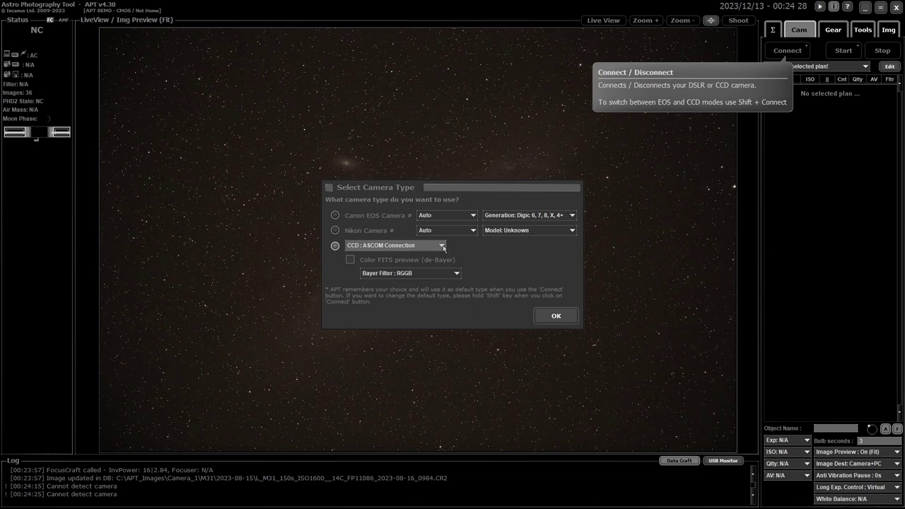
left_click(442, 246)
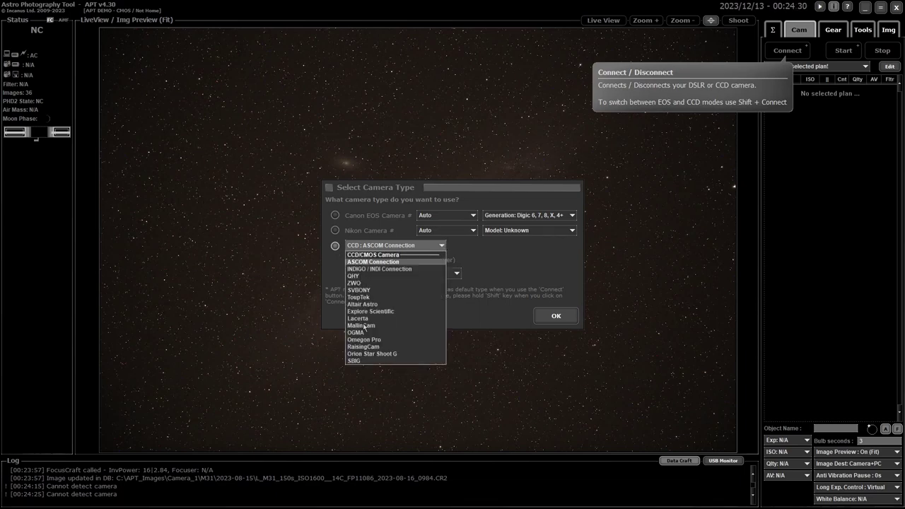
left_click(358, 284)
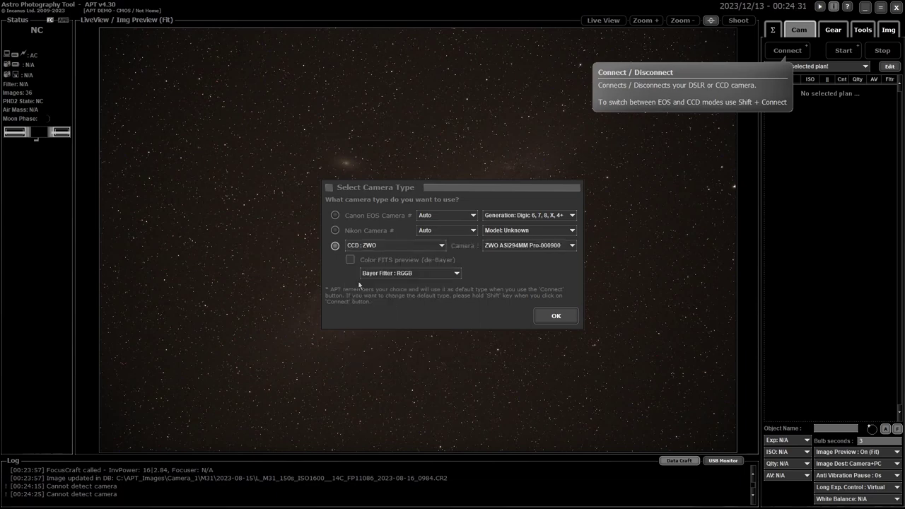
left_click(556, 316)
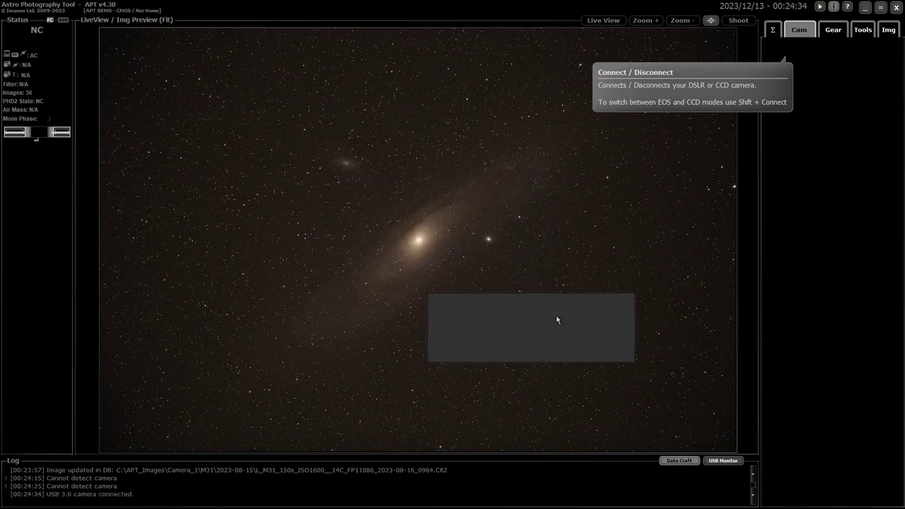